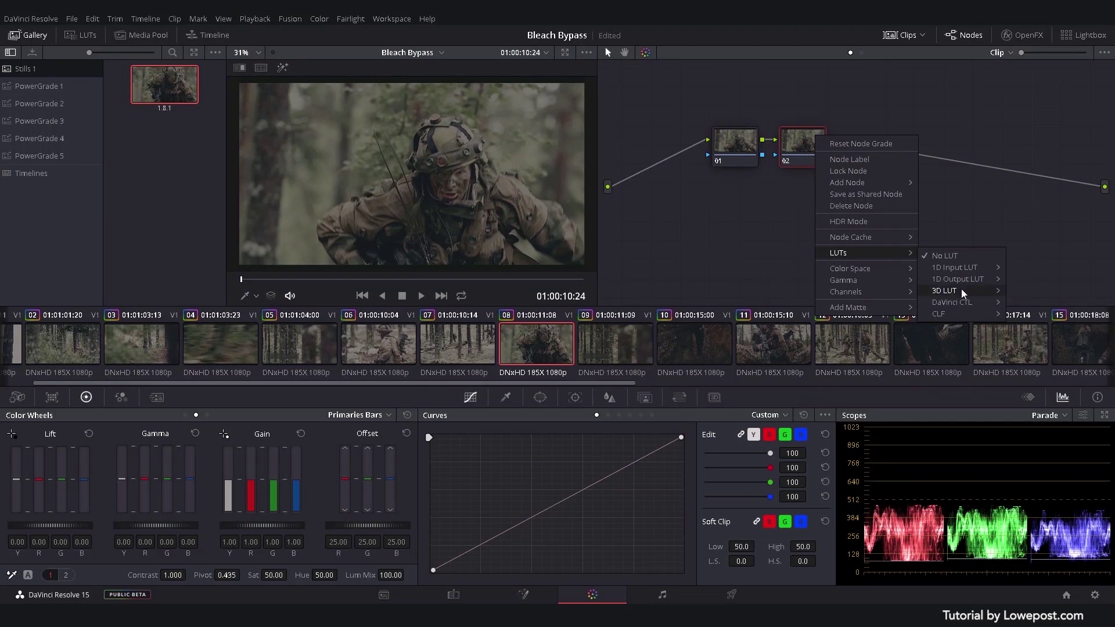
Apply a 3D LUT to node 02 and move that node close to the graph's output
mouse_move(842, 314)
click(955, 318)
drag(805, 152, 1039, 185)
On node 01, set the blue gain to 1.12, the red lift to 0.01 and the red gain to 0.96
click(743, 146)
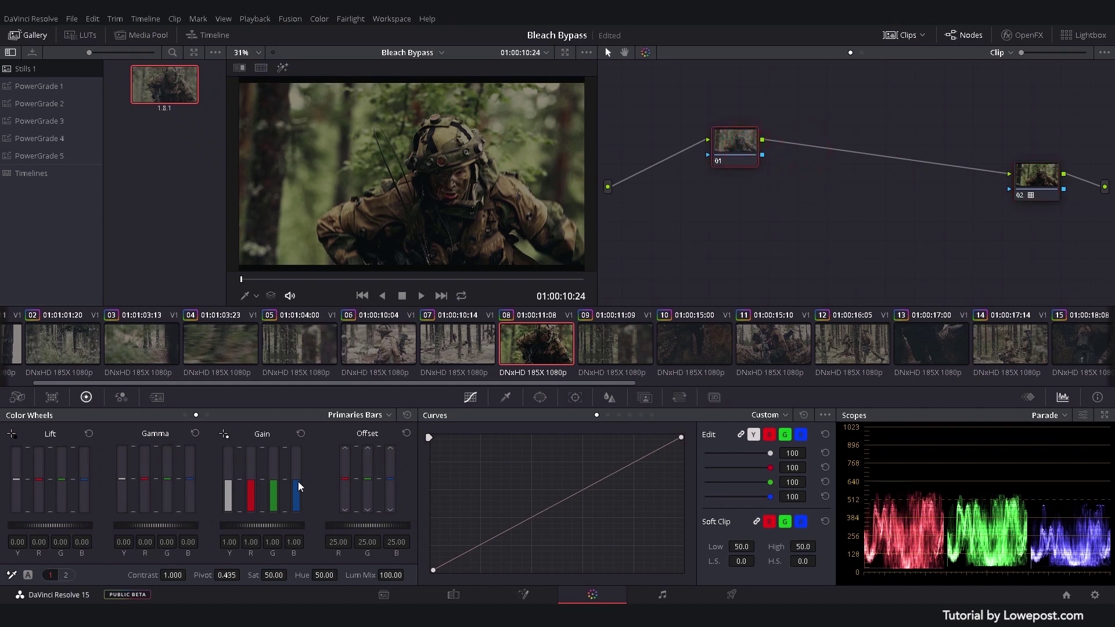
drag(299, 485, 299, 475)
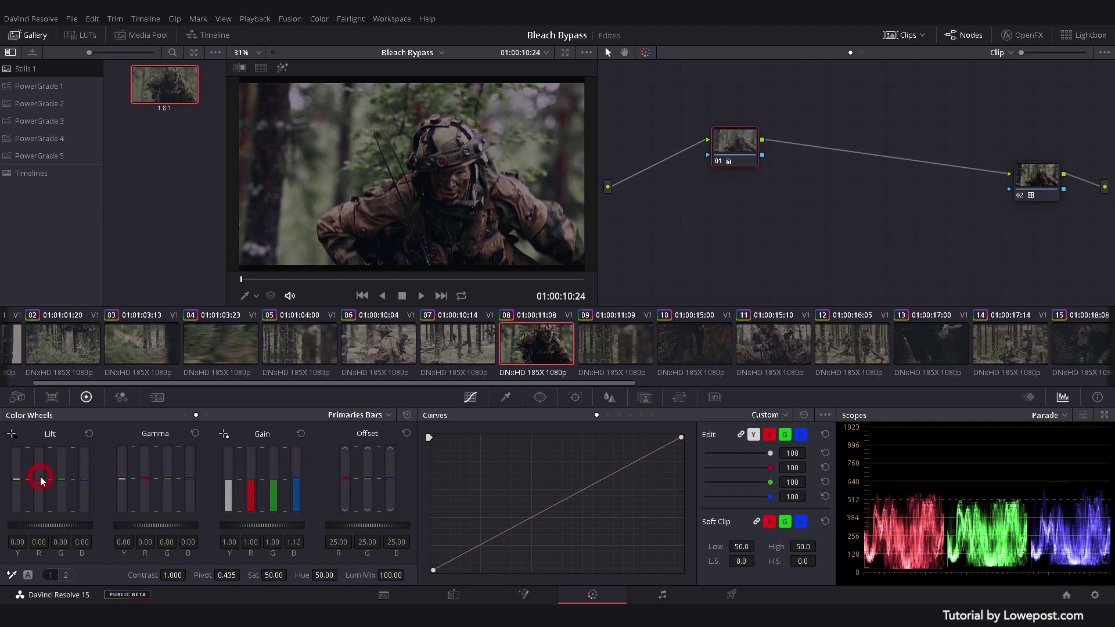
drag(39, 479, 38, 477)
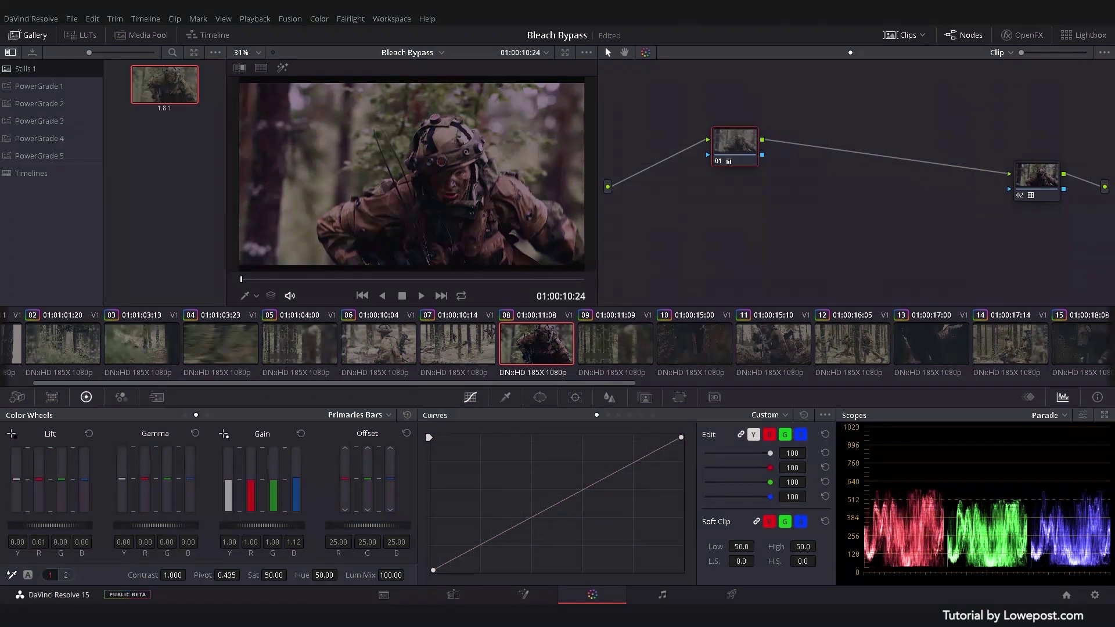
drag(249, 483, 249, 486)
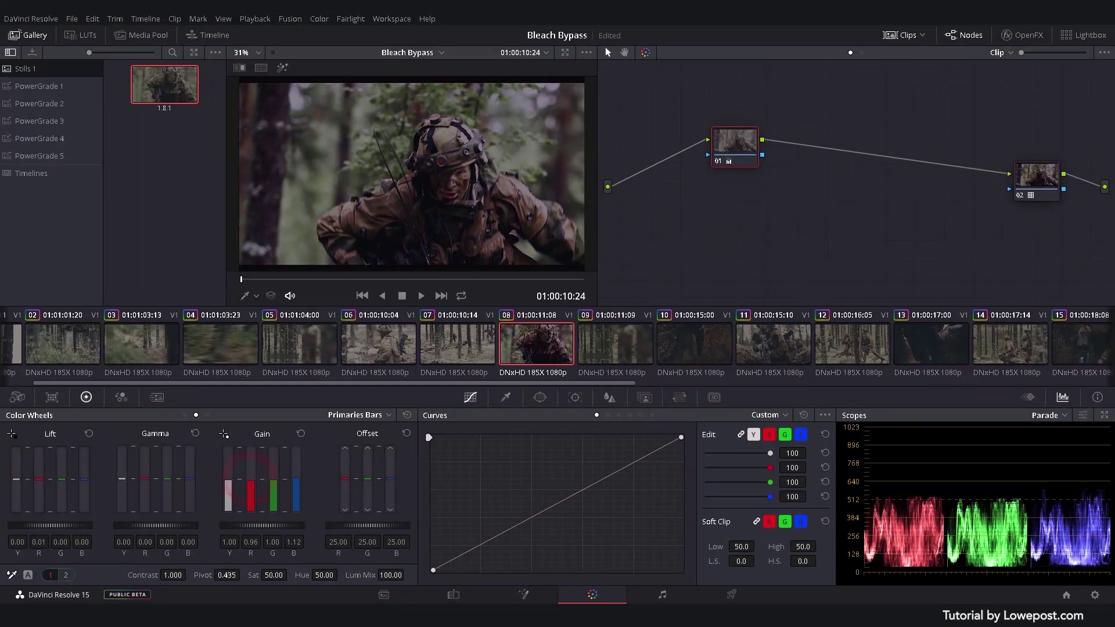
Raise the overall gain of all channels on the LUT node 02
click(1039, 181)
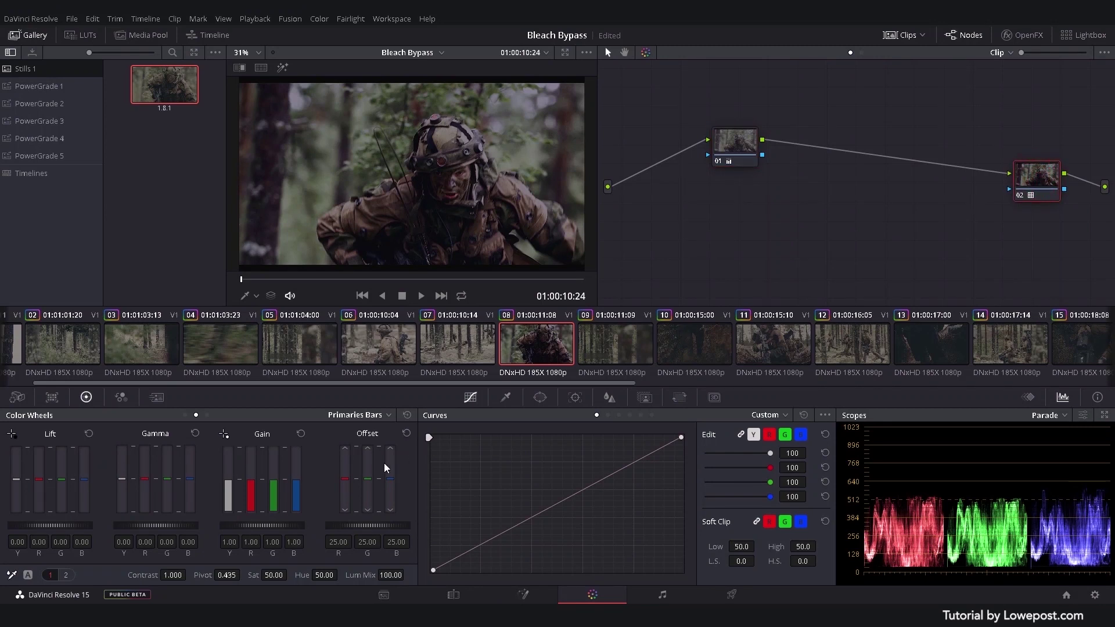
drag(239, 525, 292, 526)
Add a serial node after node 01, place it below, and give it a second node joined through a layer mixer
click(728, 163)
key(alt+s)
drag(797, 147, 751, 221)
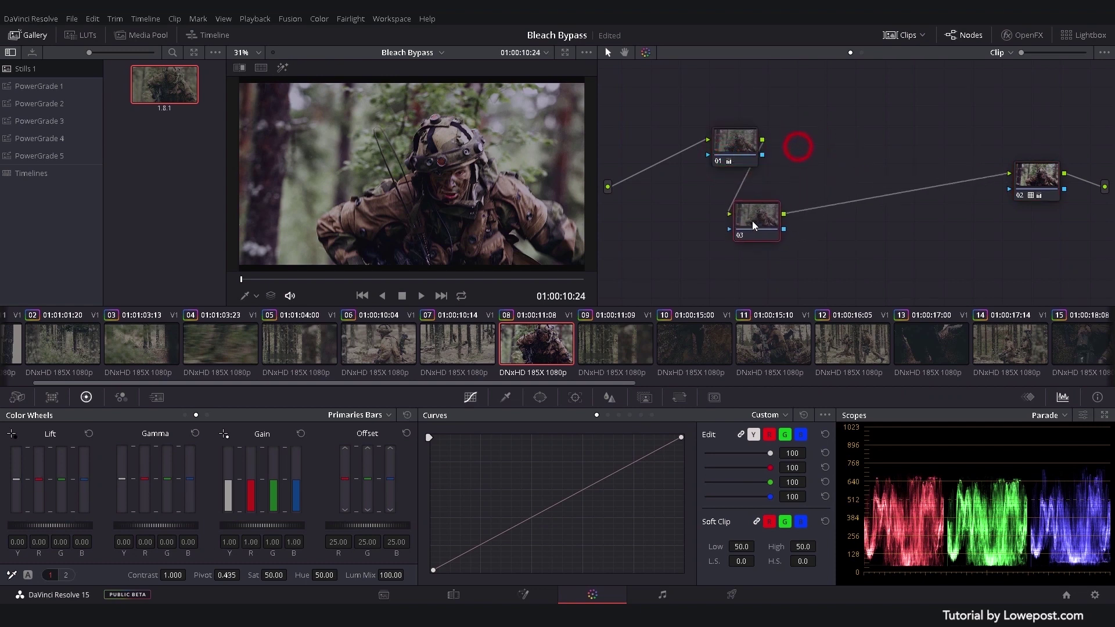
key(alt+p)
click(751, 220)
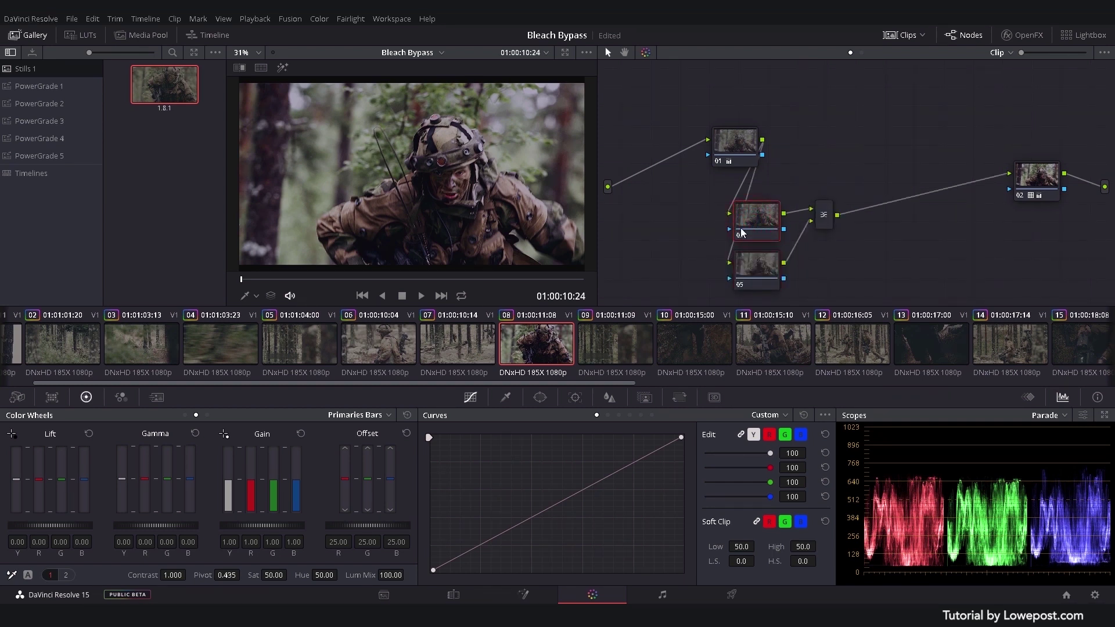
Set the saturation of node 03 to 0
click(277, 573)
text(0)
key(Return)
Set the layer mixer's composite mode to Overlay
click(818, 221)
right_click(817, 219)
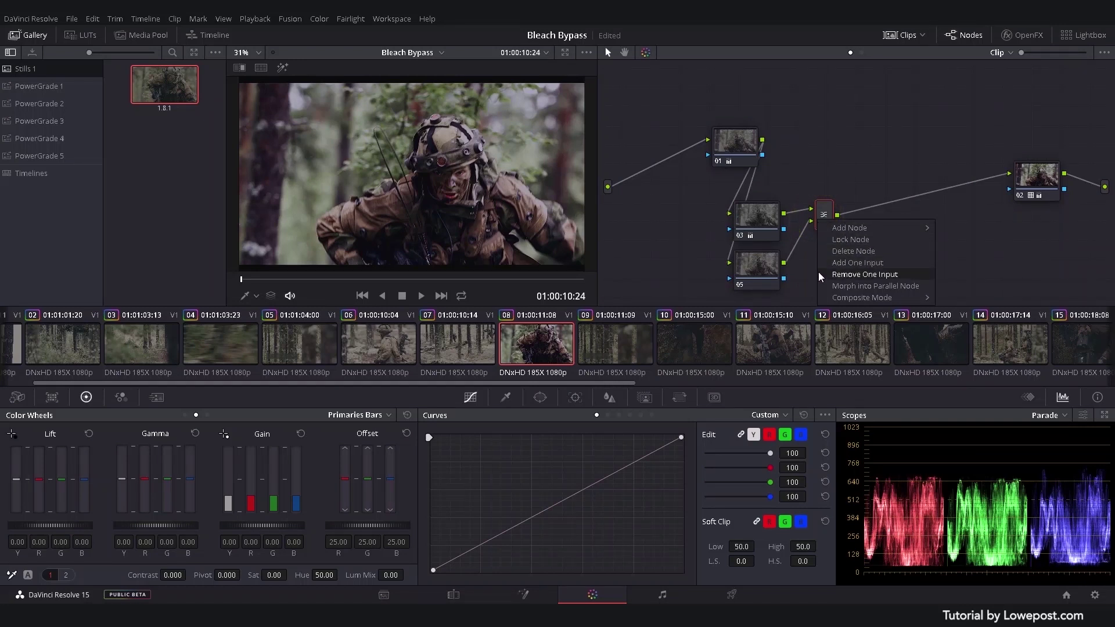
mouse_move(822, 297)
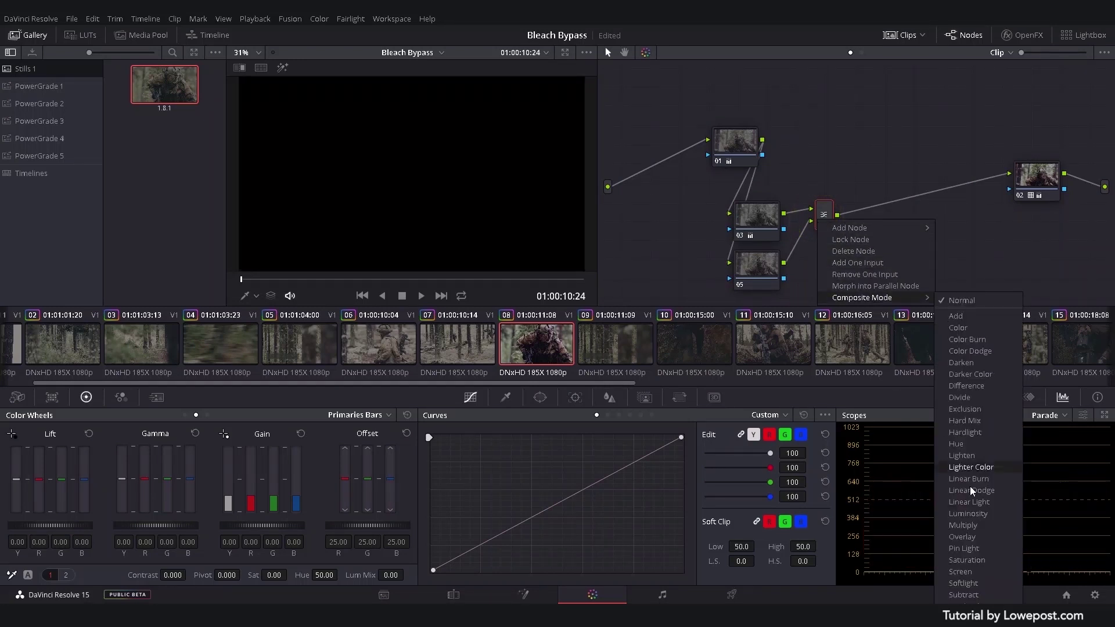
click(974, 535)
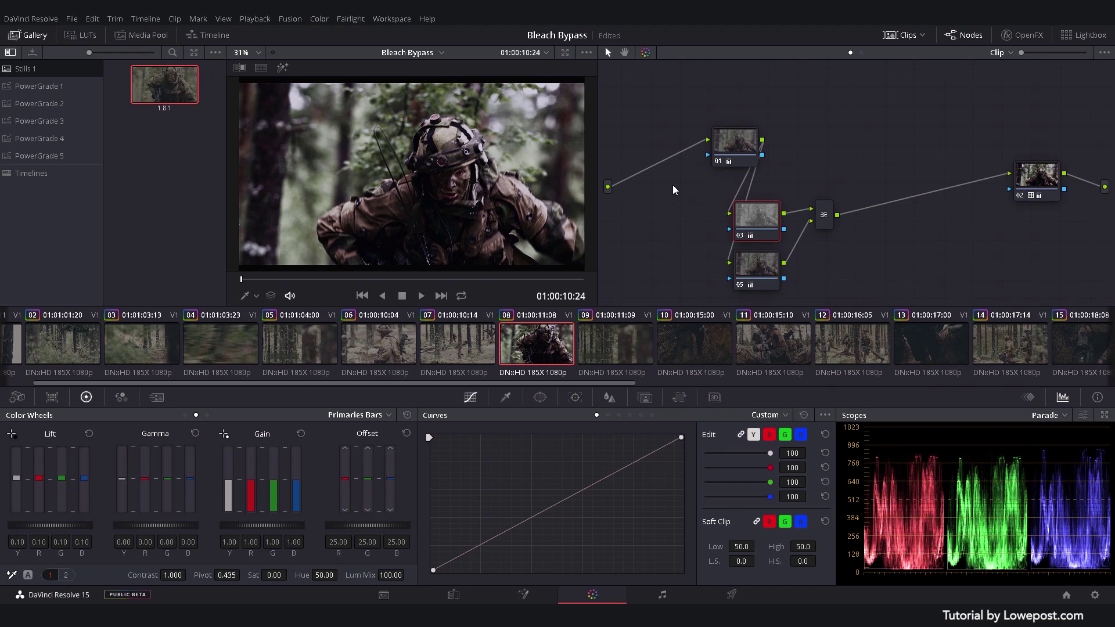
Delete nodes 03 and 05 together with the layer mixer
drag(673, 185, 918, 294)
key(Delete)
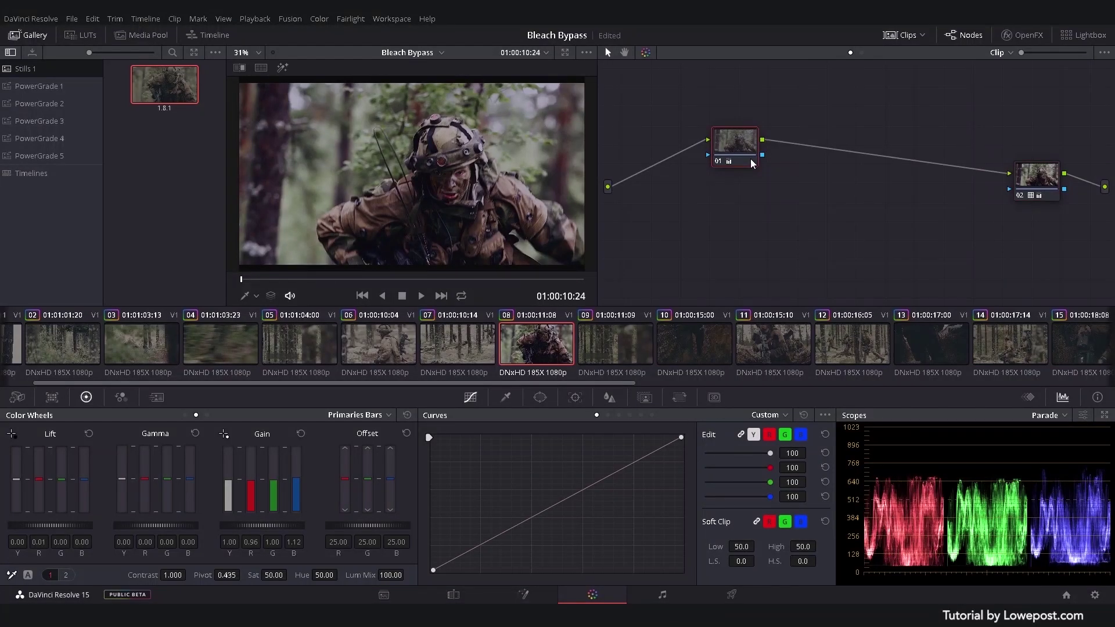
Add a serial node after node 01, place it slightly below, and lower its overall gain to 0.63
key(alt+s)
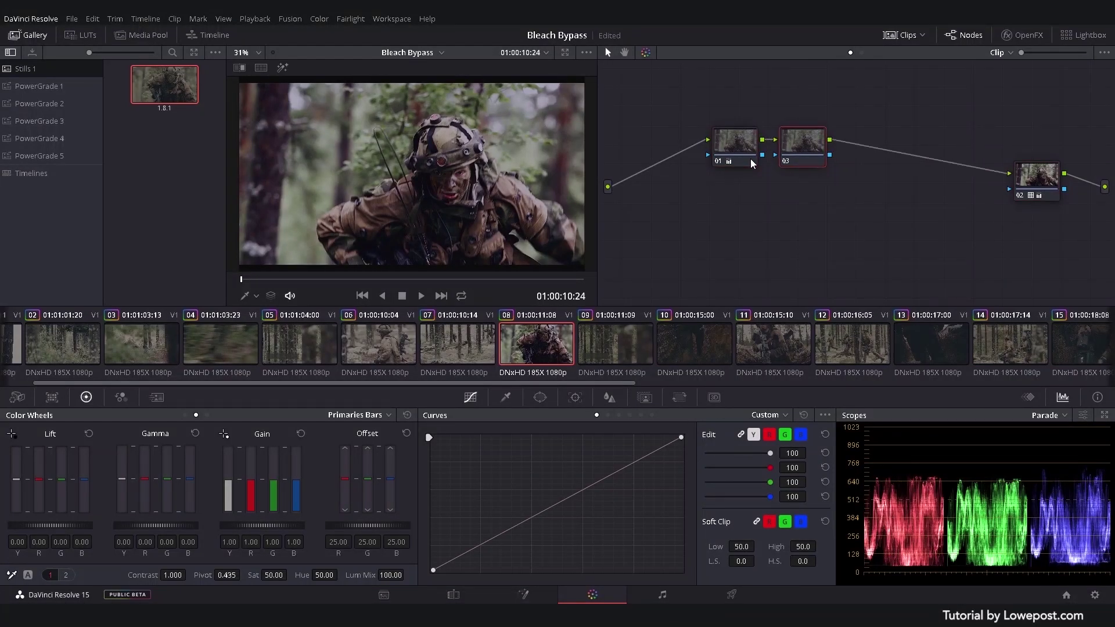
drag(789, 149, 774, 211)
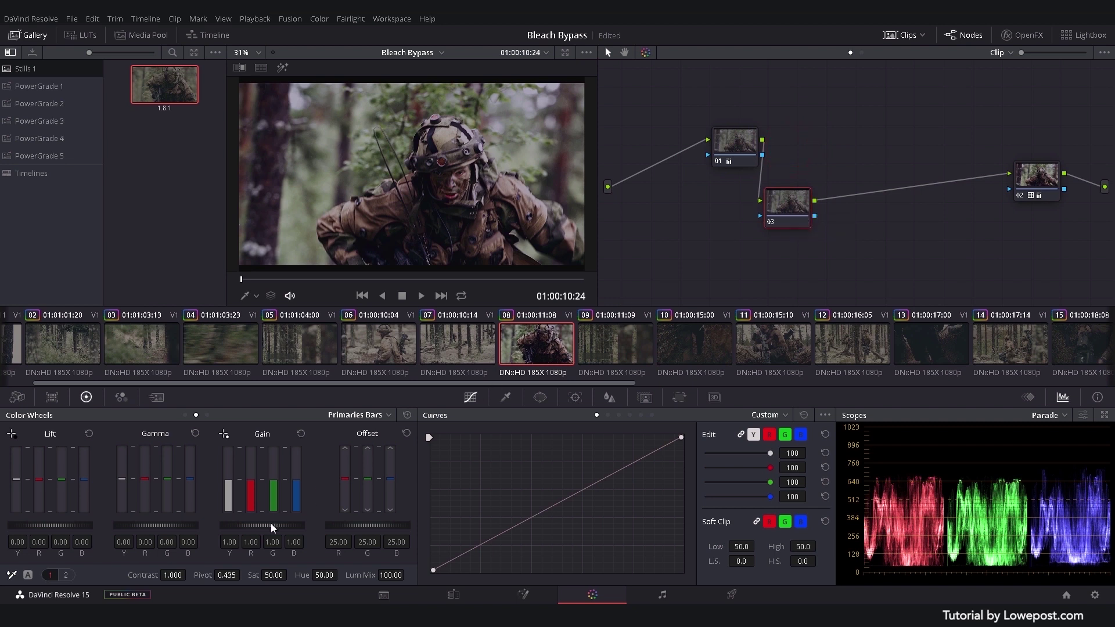
drag(270, 524, 188, 524)
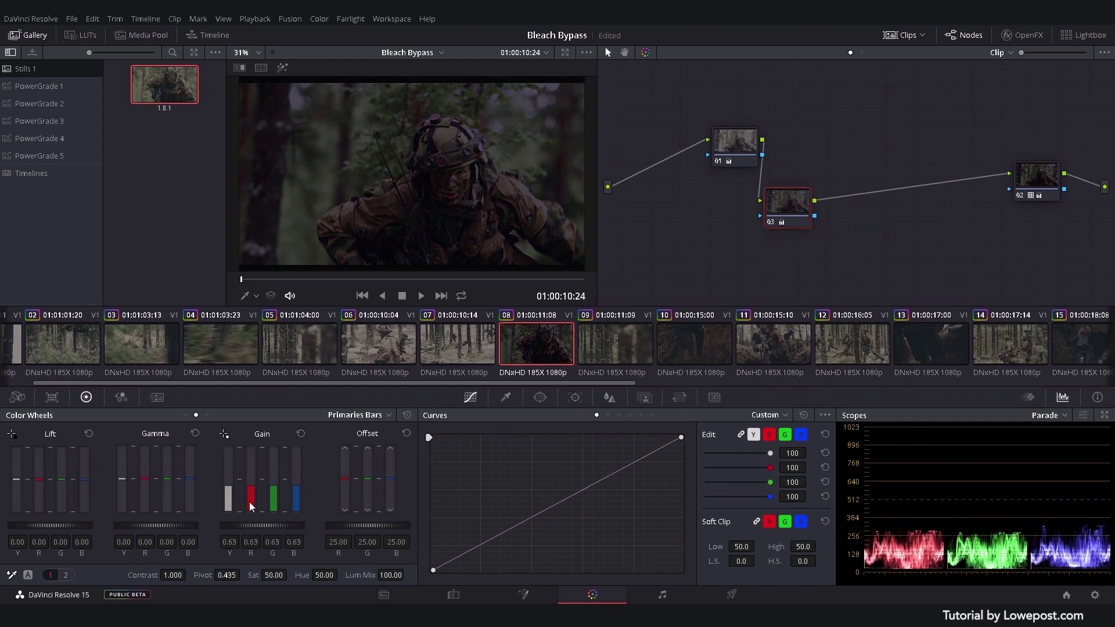
On node 03, set the luminance-only (Y) gain to 1.15 and the Y lift and Y gamma to -0.01 each
drag(232, 486, 231, 441)
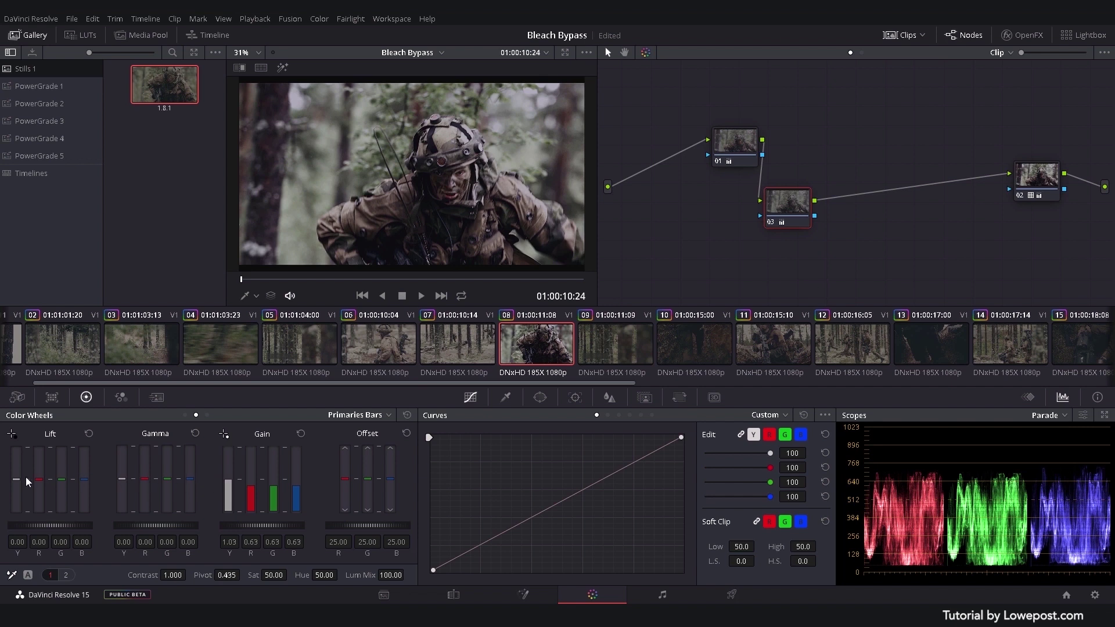
drag(15, 482, 16, 483)
drag(126, 484, 126, 486)
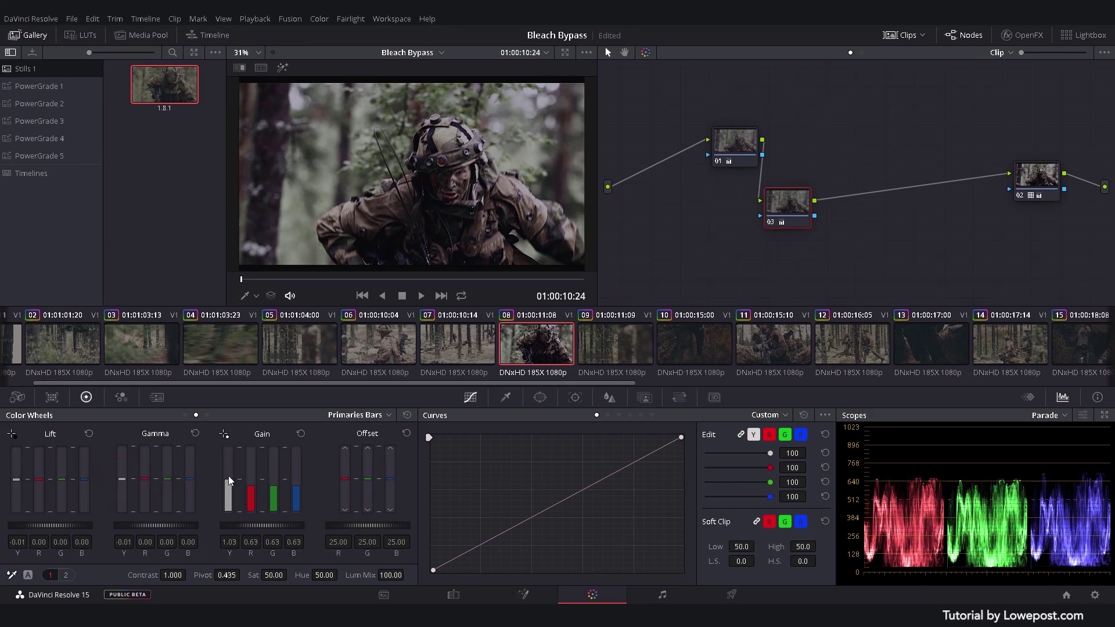
drag(228, 476, 229, 462)
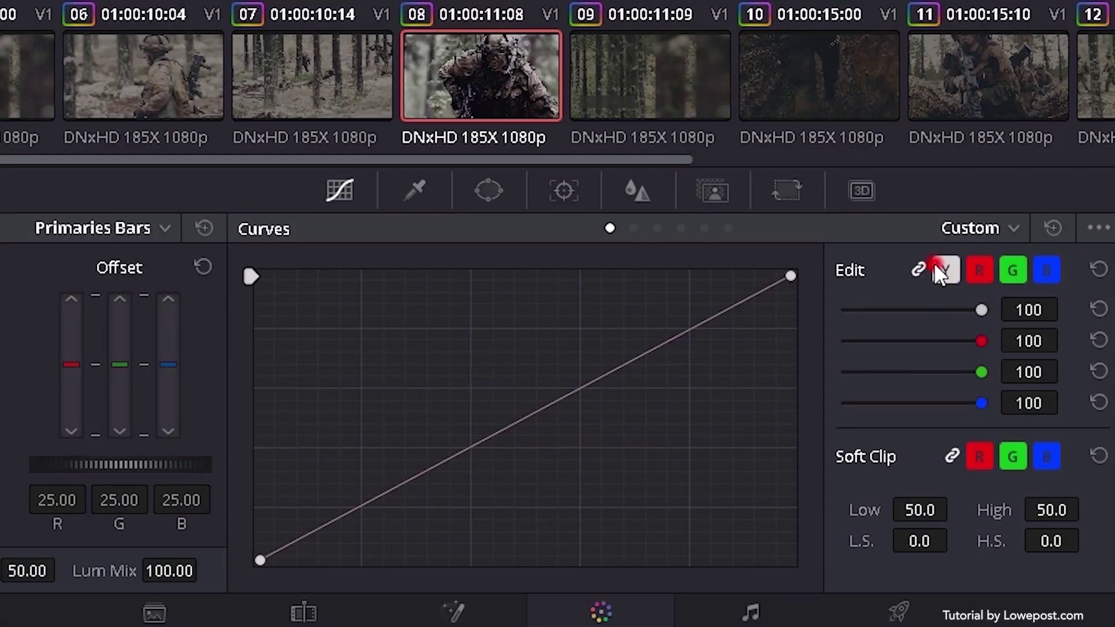
Isolate the Y channel of node 03's custom curve and try adding two control points in its upper half
click(935, 266)
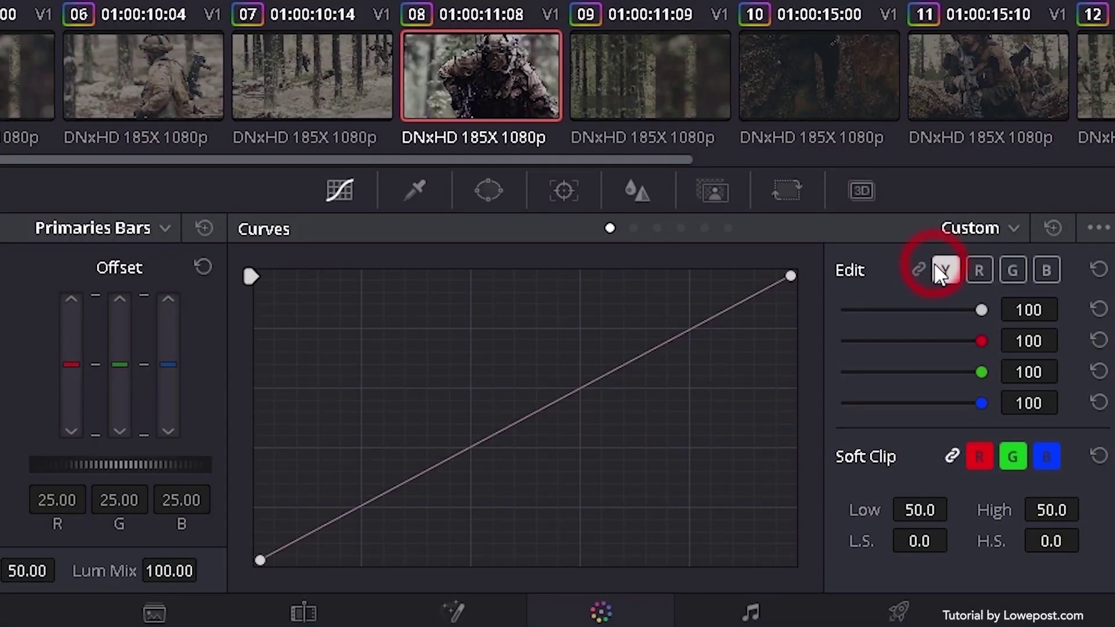
click(702, 329)
click(644, 354)
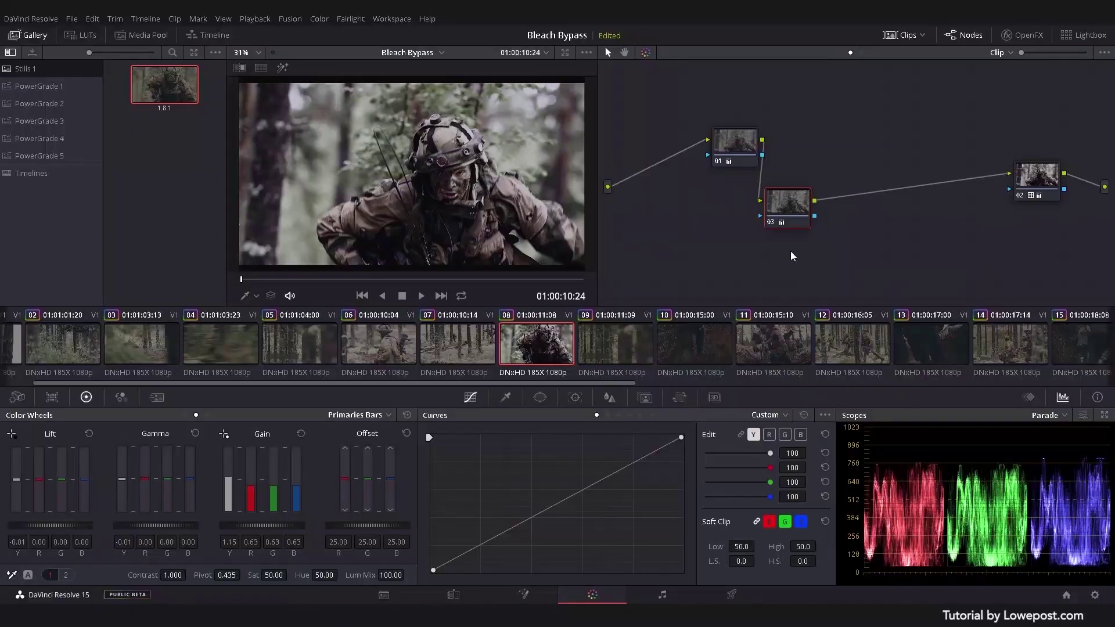
Add a serial node after node 03 and reduce its saturation to 42.40
key(alt+s)
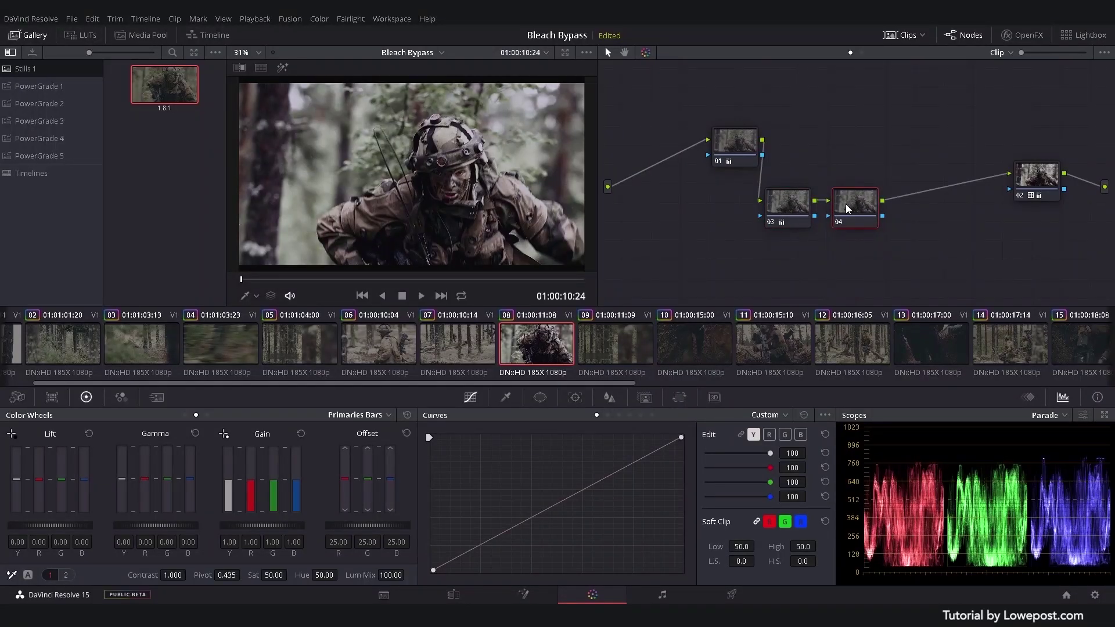
click(273, 575)
drag(274, 575, 268, 575)
On node 04's Lum Vs Sat curve, anchor a point at input luminance 0.69 and pull the brightest end fully down to desaturate highlights
click(777, 416)
click(781, 476)
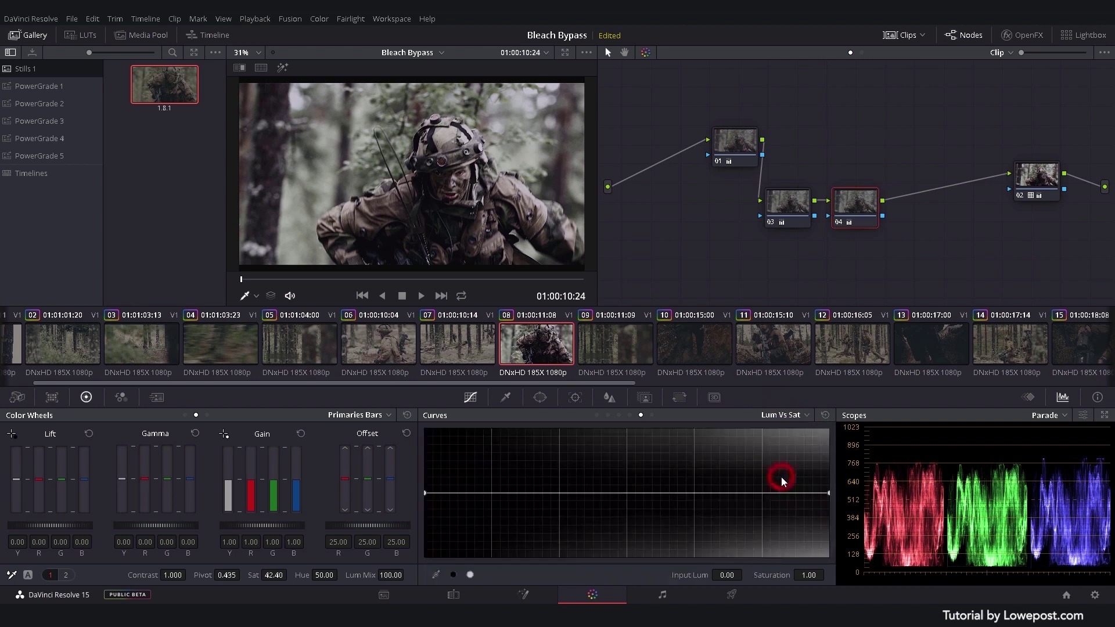
click(714, 493)
drag(825, 493, 828, 559)
drag(715, 495, 702, 493)
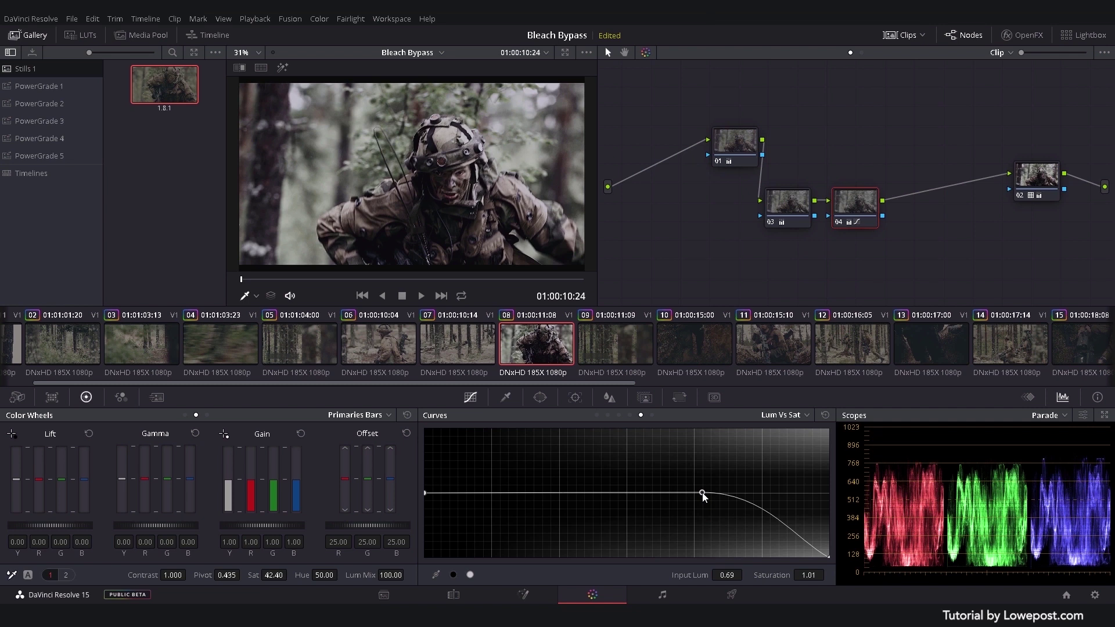
Switch the node graph from Clip to Timeline level and add a node there
click(1005, 54)
click(1006, 79)
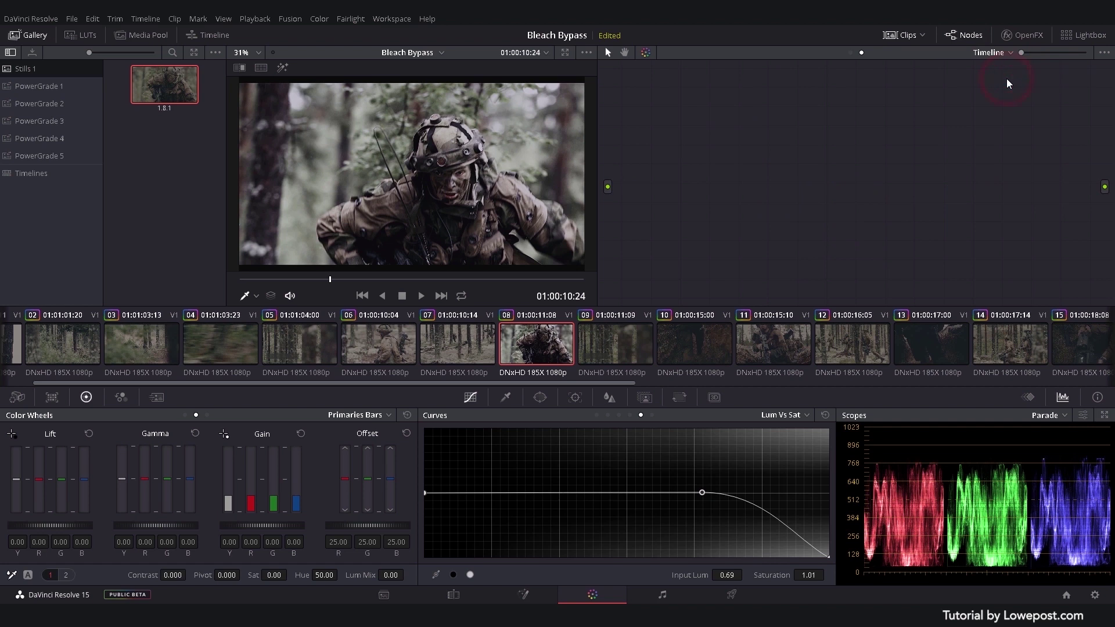
key(alt+s)
Apply the Film Grain effect to the timeline node and choose the 35mm 200T preset
click(1029, 36)
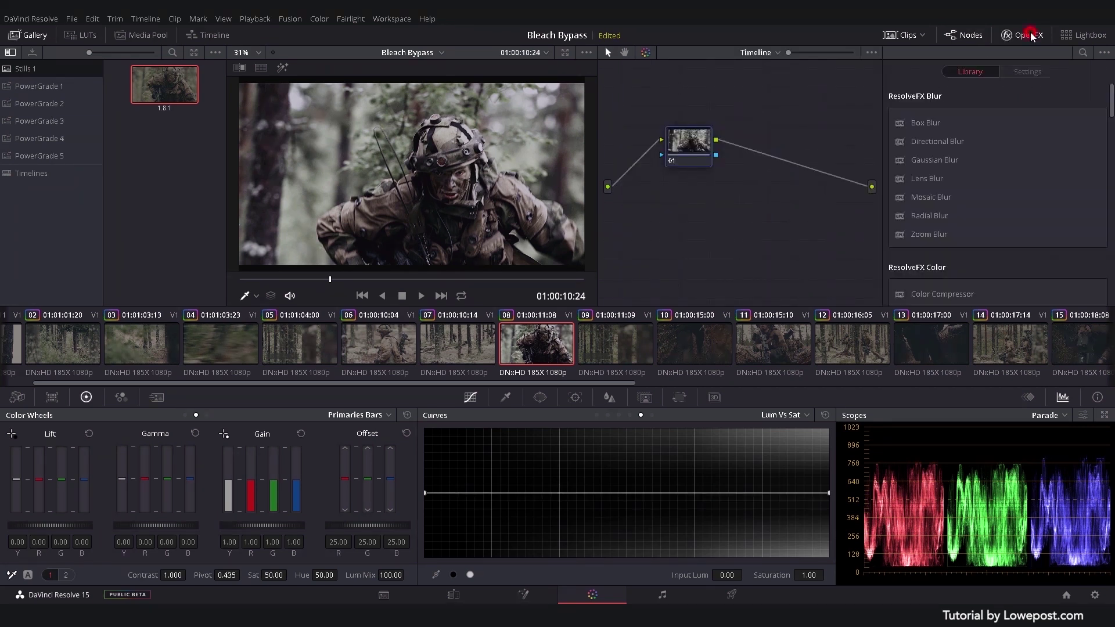
scroll(1004, 129, down, 15)
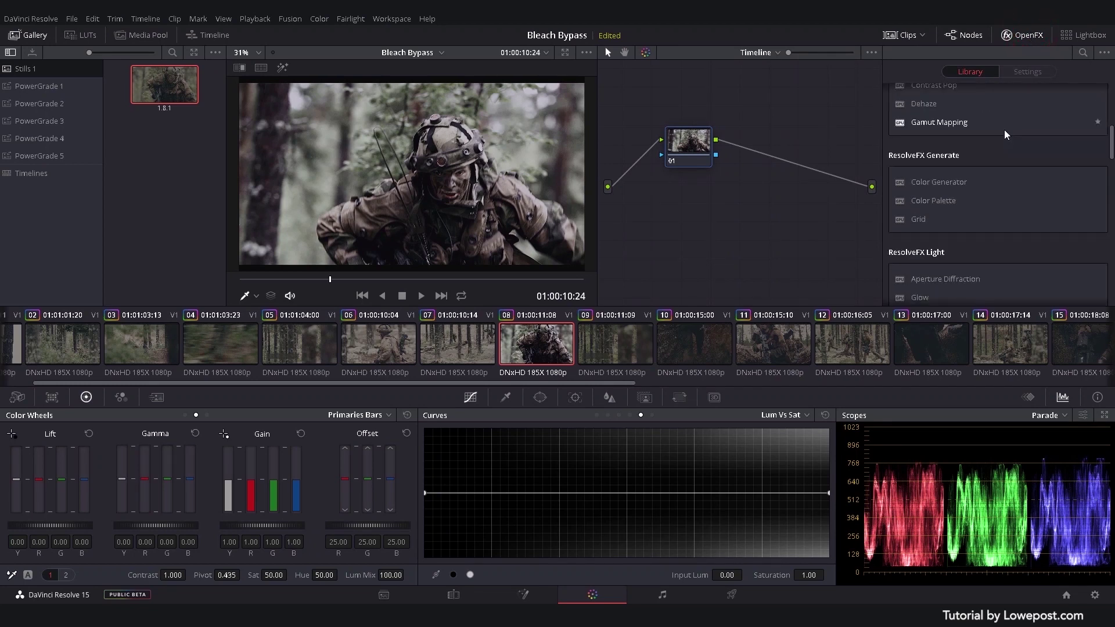
drag(929, 174, 687, 150)
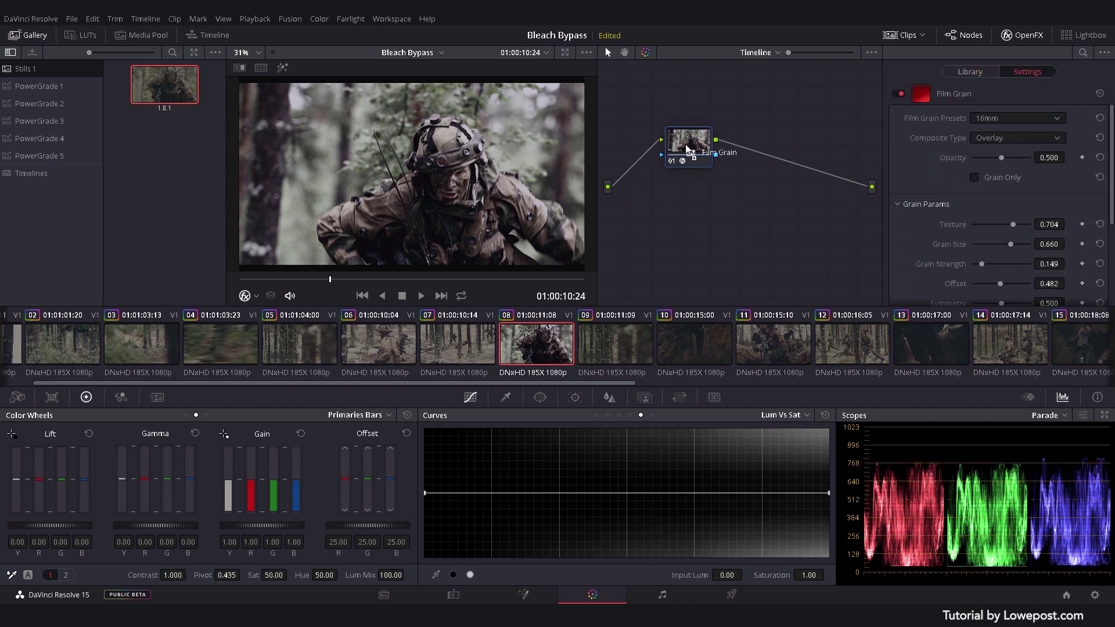
click(990, 119)
scroll(992, 130, down, 3)
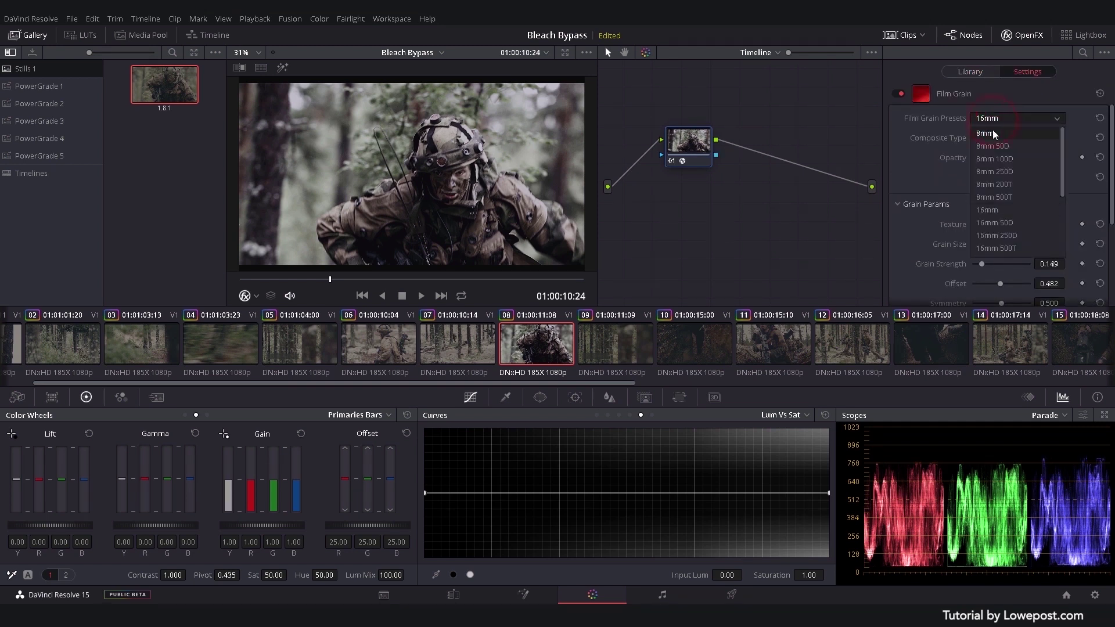
click(990, 210)
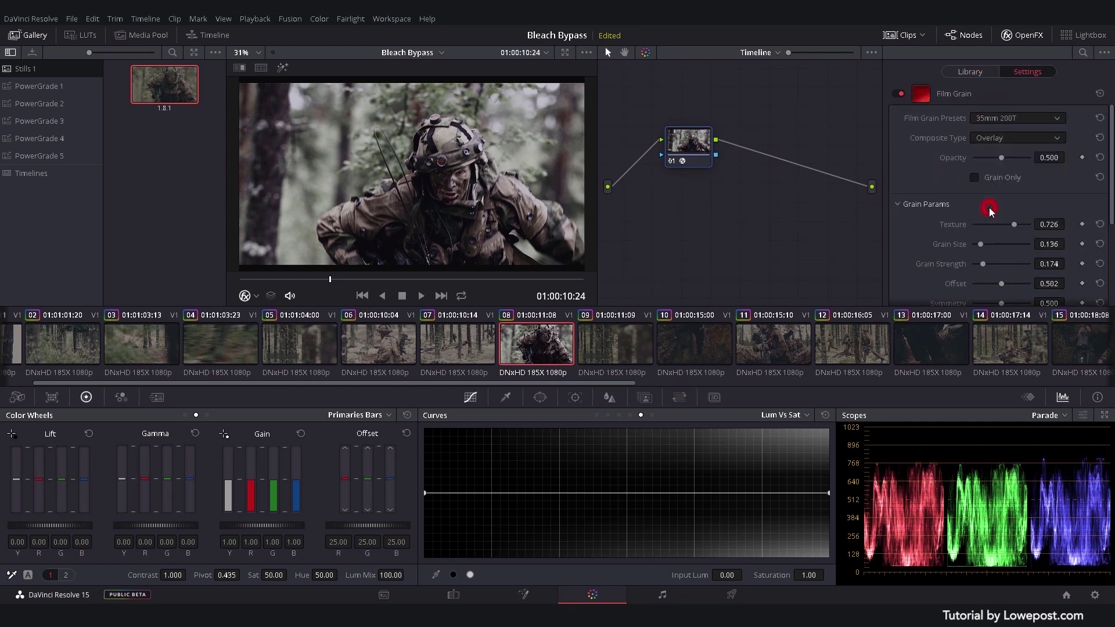